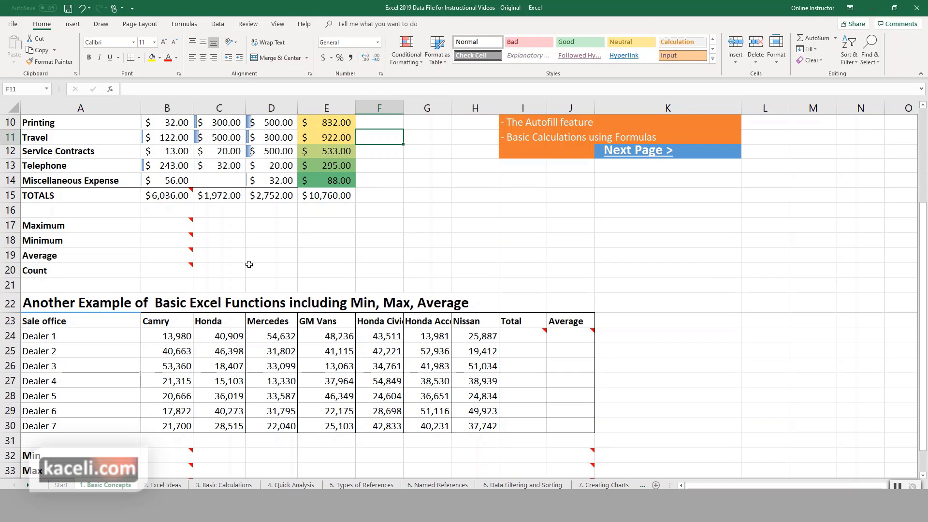
# Select the January expense values B6:B15, then return to the January Maximum cell B17.
pyautogui.click(160, 236)
pyautogui.scroll(1, 160, 237)
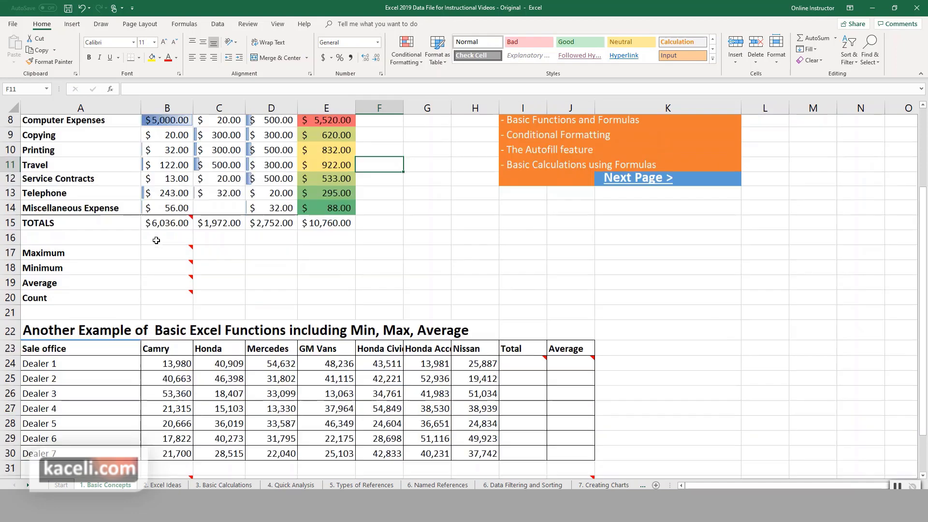
pyautogui.click(179, 269)
pyautogui.scroll(2, 180, 269)
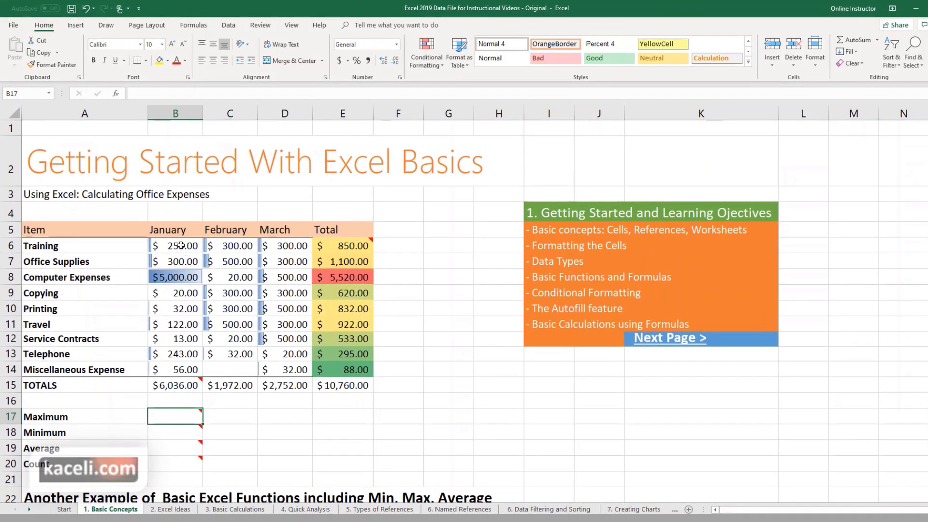
pyautogui.moveTo(179, 246); pyautogui.dragTo(198, 374)
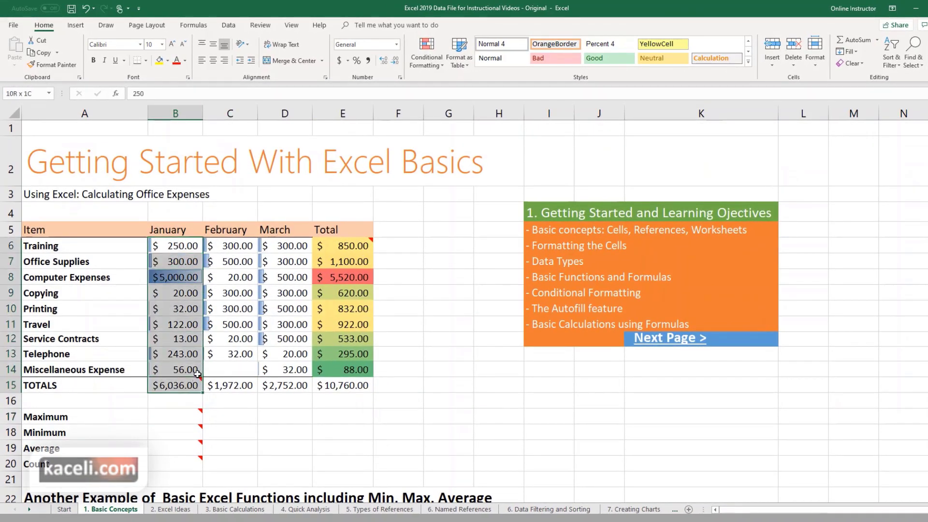
pyautogui.click(180, 412)
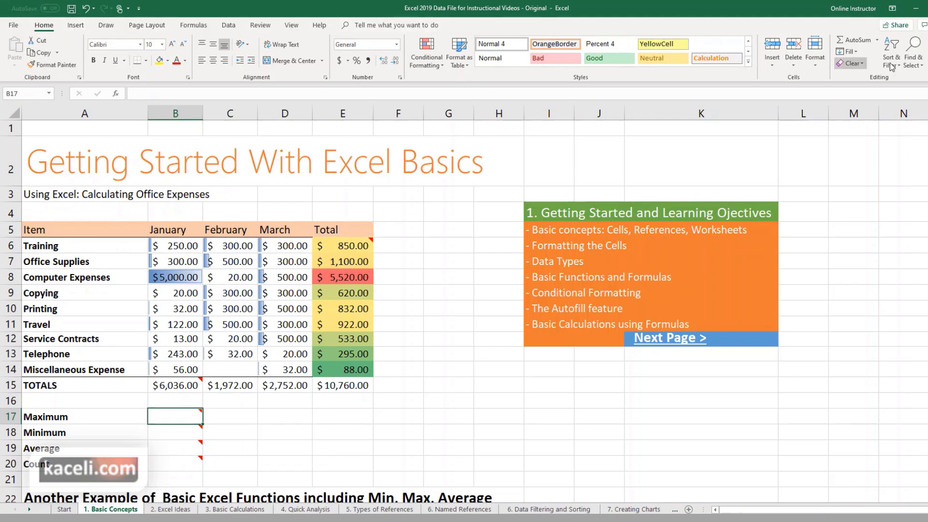
# Insert a Max formula in B17 from AutoSum, with its range limited to B6:B14.
pyautogui.click(877, 41)
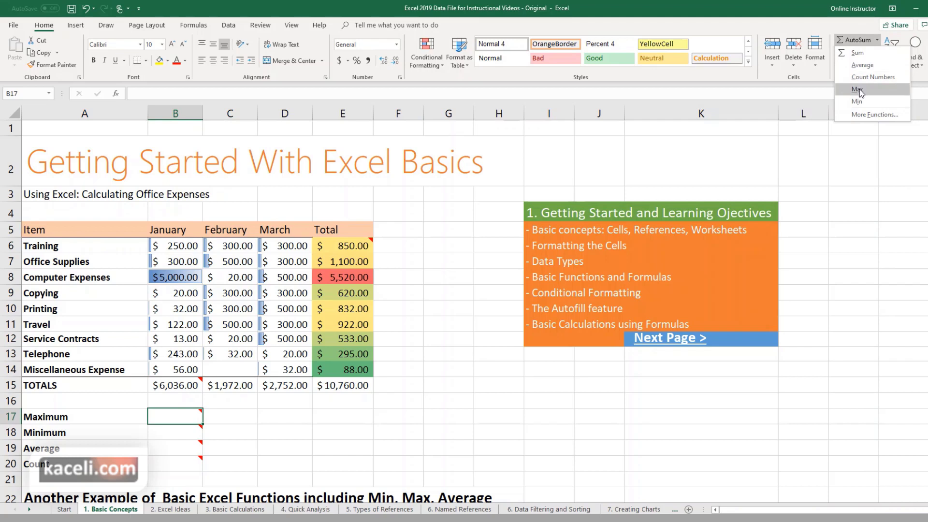
pyautogui.click(858, 90)
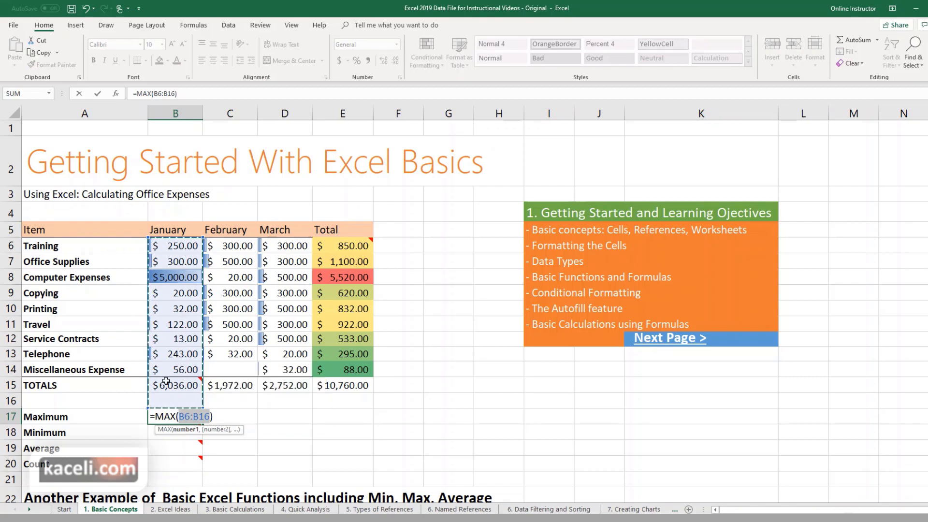
pyautogui.moveTo(168, 388)
pyautogui.moveTo(187, 244); pyautogui.dragTo(199, 367)
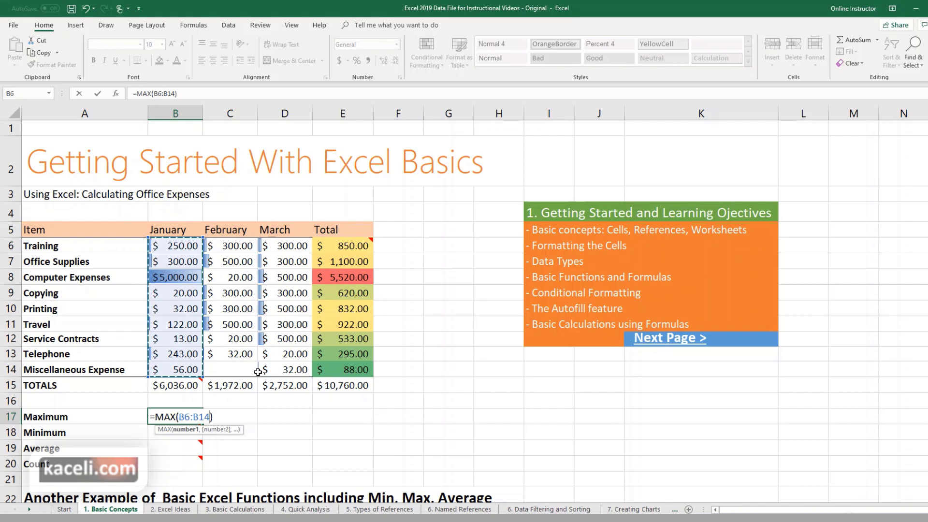
# Confirm the MAX formula, then clear B17 so it can be redone.
pyautogui.press('Return')
pyautogui.click(180, 416)
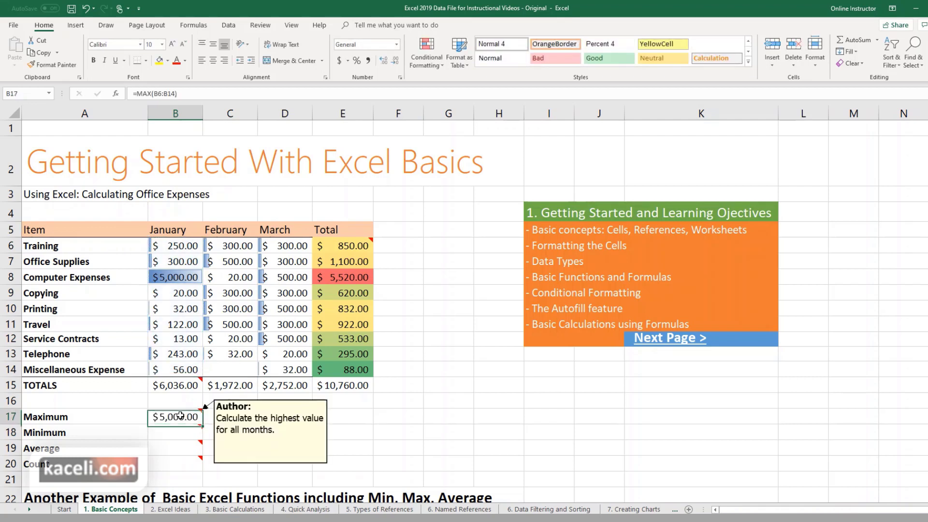
pyautogui.press('Delete')
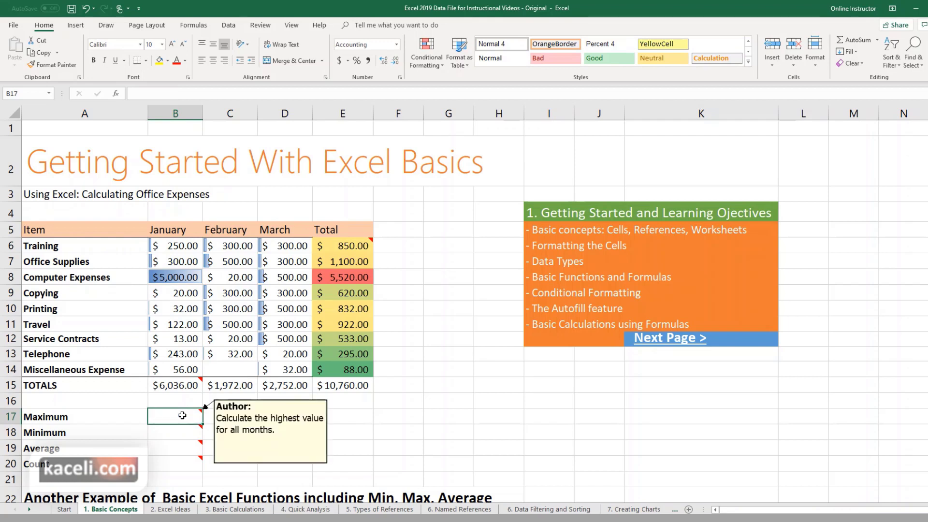
# Retype =MAX(B6:B14) in B17, showing $5,000.00 as the January maximum.
pyautogui.moveTo(203, 431)
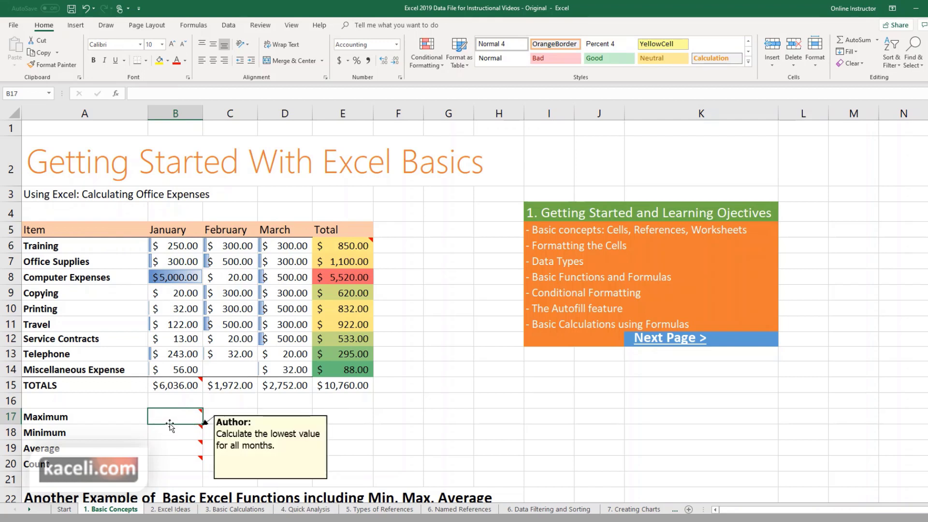
pyautogui.moveTo(171, 416)
pyautogui.write('=')
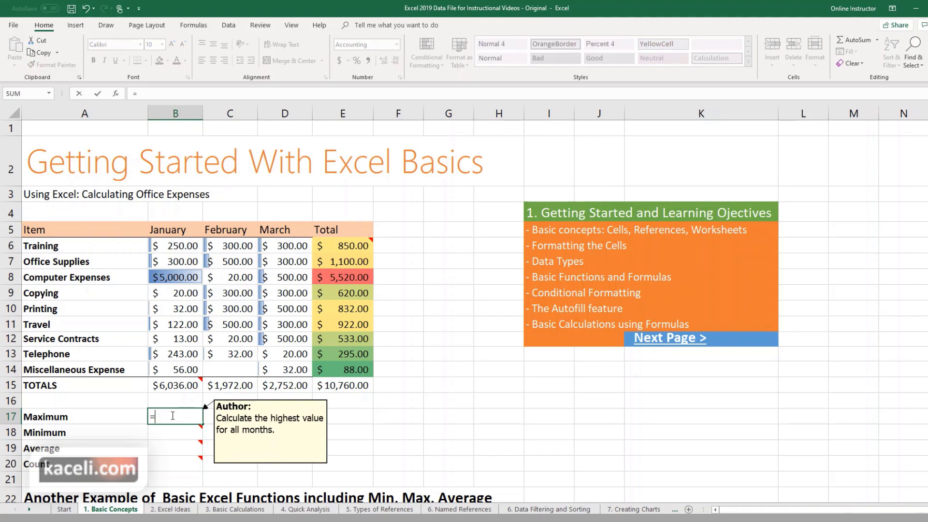
pyautogui.write('ma')
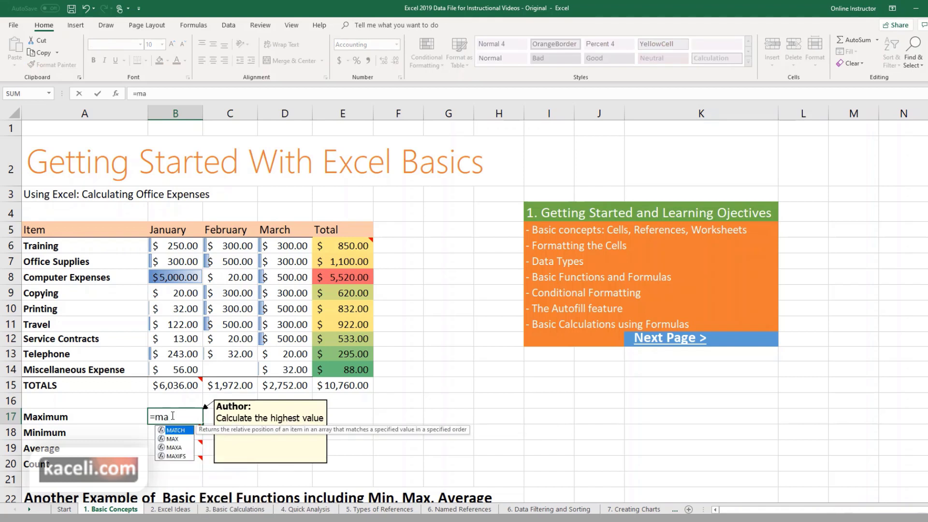
pyautogui.write('x')
pyautogui.press('Tab')
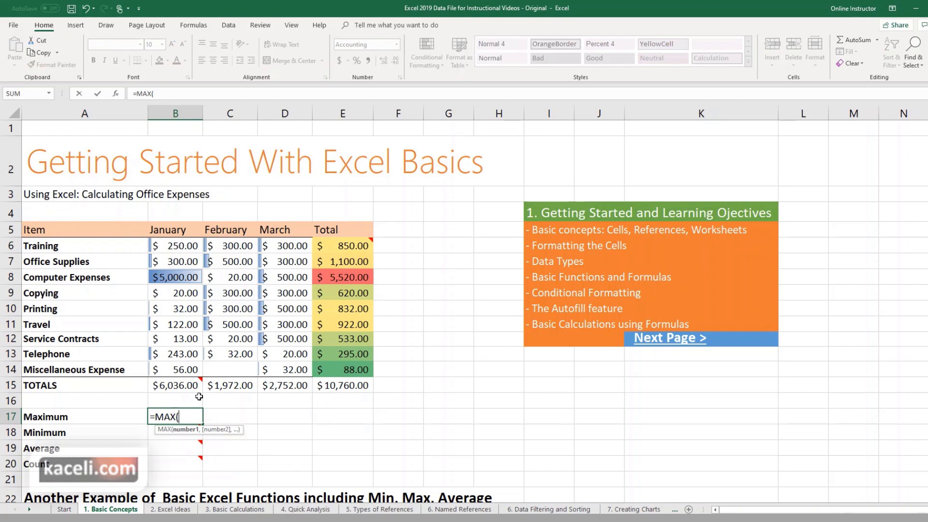
pyautogui.moveTo(187, 248); pyautogui.dragTo(198, 367)
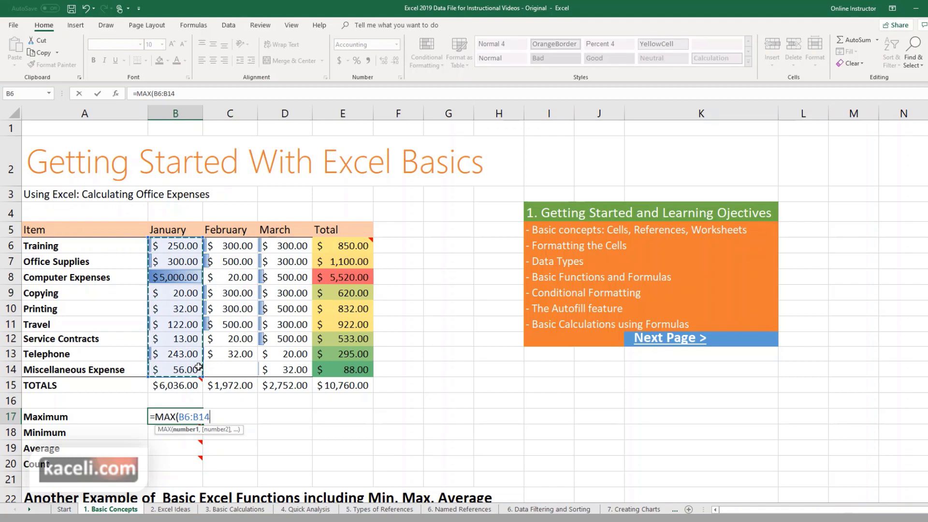
pyautogui.press('Return')
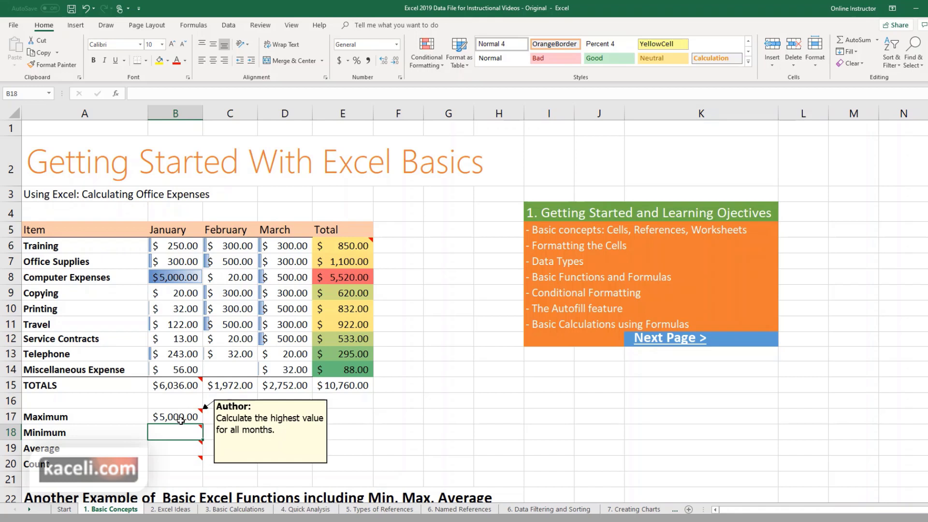
# Change January Computer Expenses in B8 to 12000 and widen column B.
pyautogui.click(181, 284)
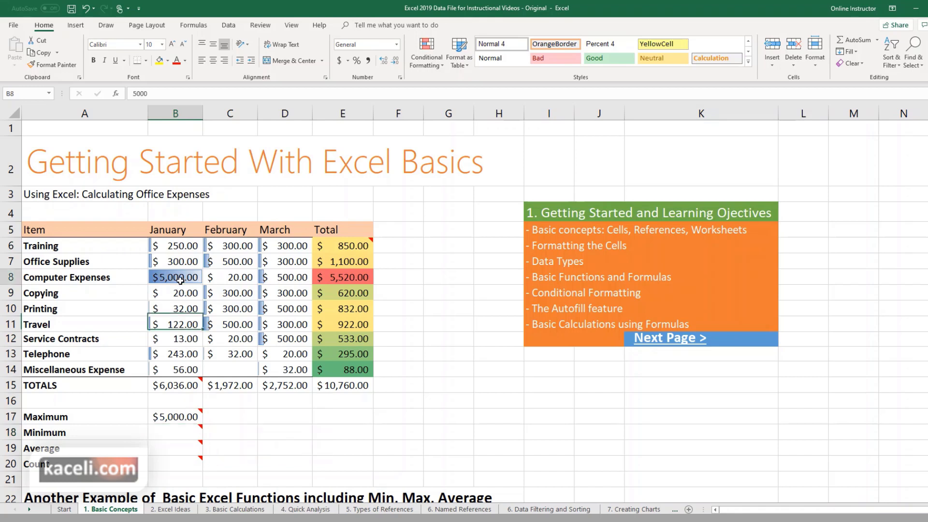
pyautogui.write('12000')
pyautogui.press('Return')
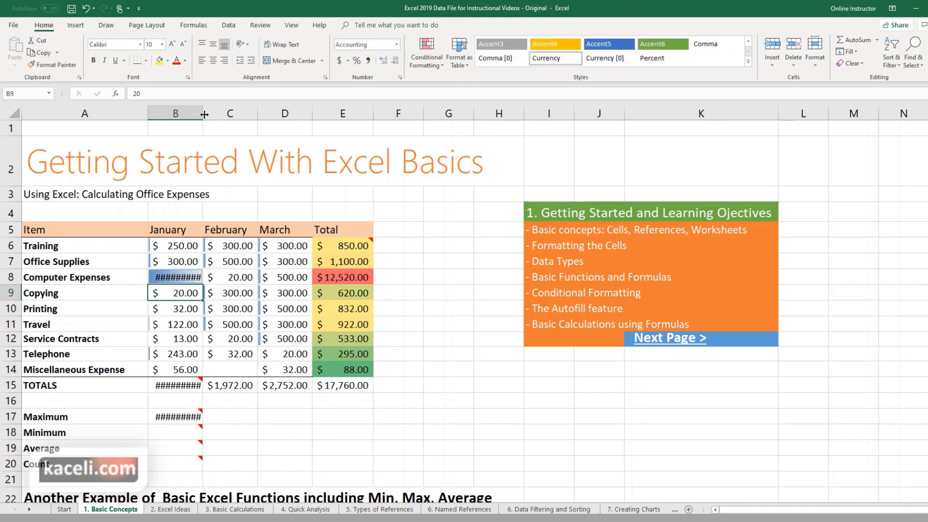
pyautogui.moveTo(203, 113); pyautogui.dragTo(212, 113)
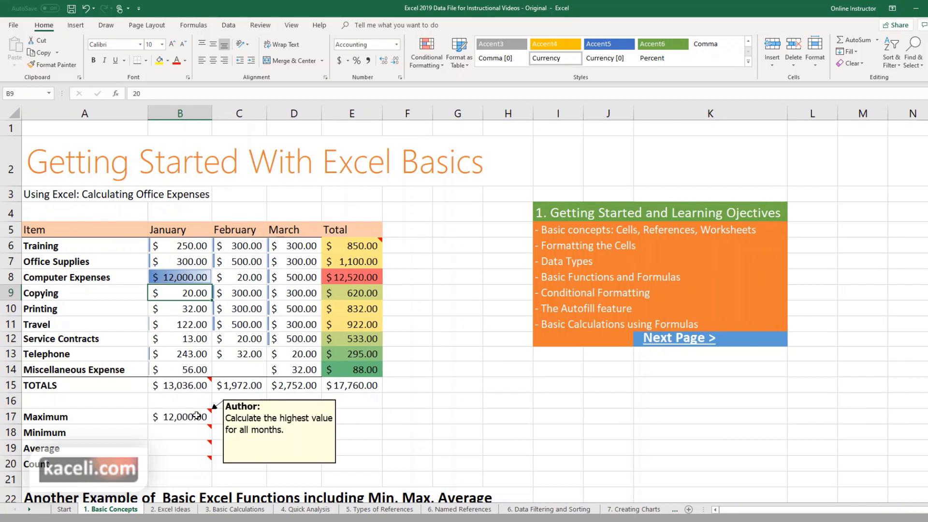
# Check the Maximum row B17:E17, now showing $12,000.00 for January.
pyautogui.click(194, 418)
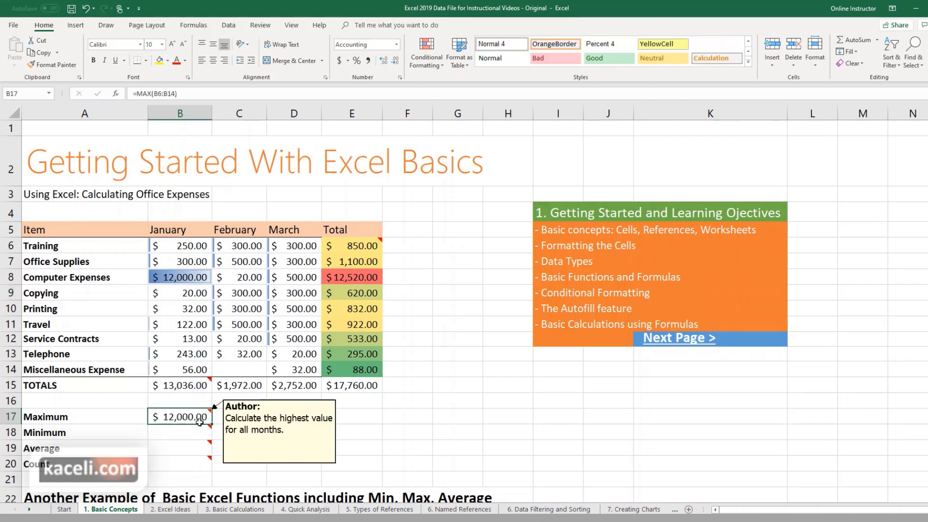
pyautogui.click(242, 419)
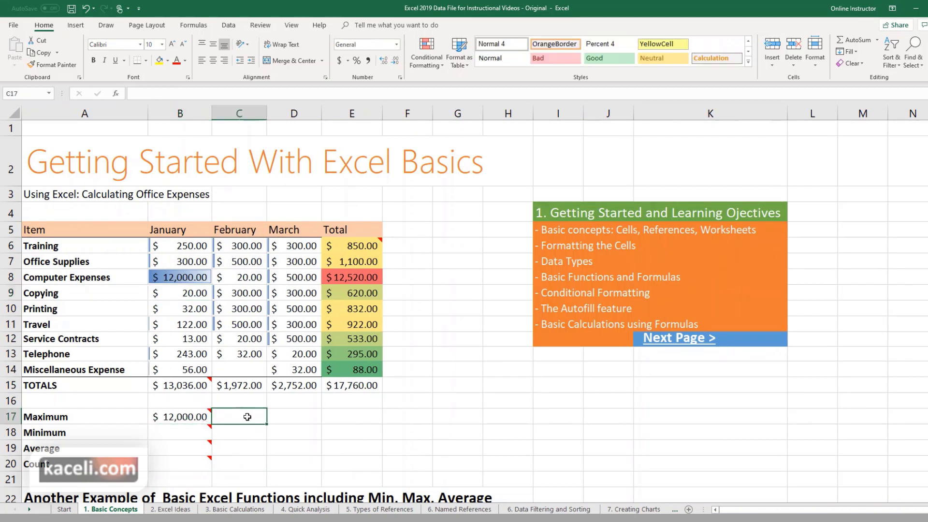
pyautogui.click(294, 417)
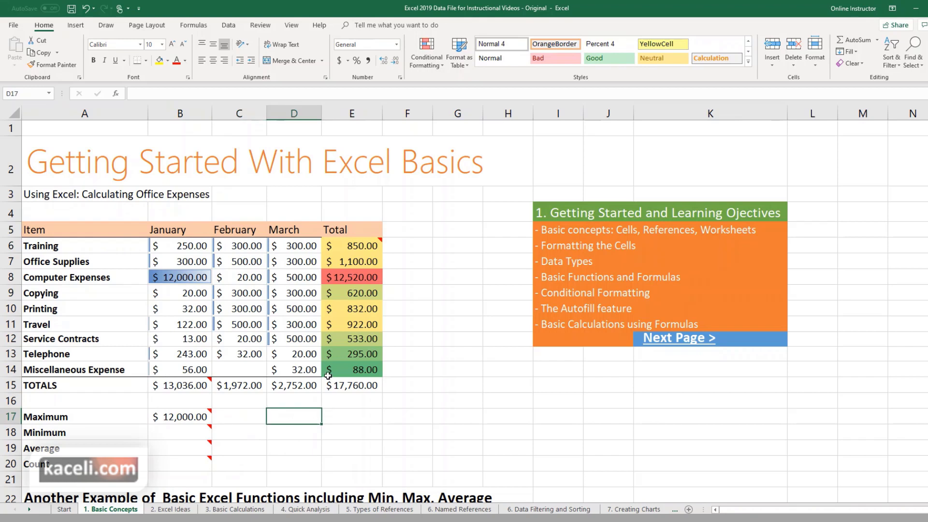
pyautogui.click(341, 415)
pyautogui.click(206, 416)
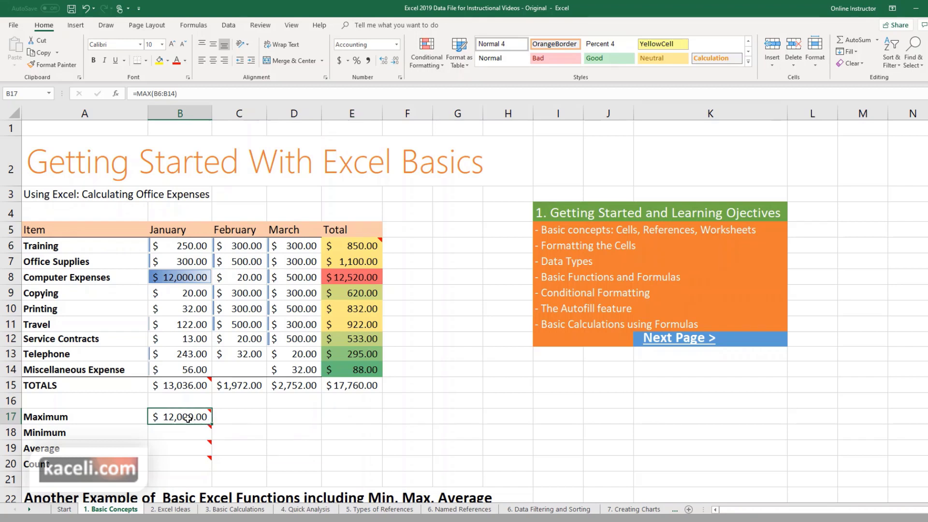
# Fill the Maximum formula from B17 to E17, giving $500.00, $500.00 and $12,520.00.
pyautogui.moveTo(190, 419)
pyautogui.moveTo(215, 424); pyautogui.dragTo(360, 423)
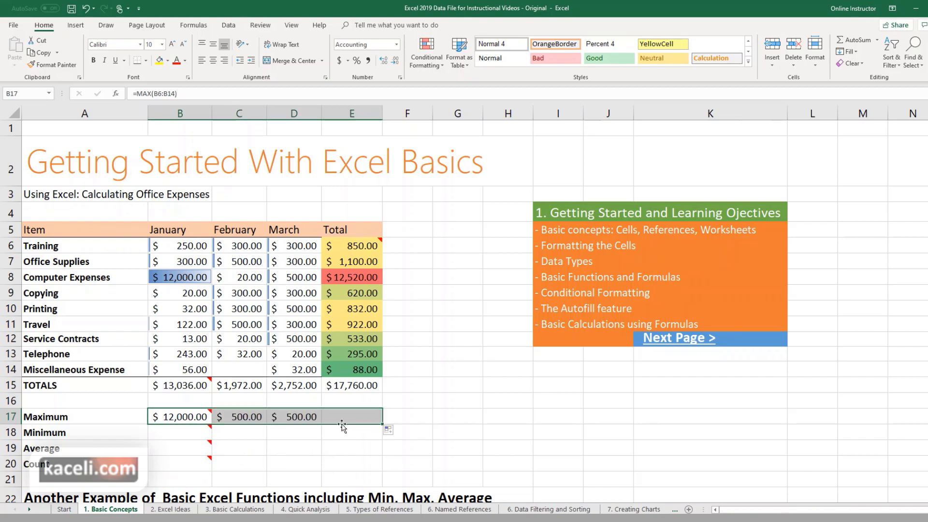
pyautogui.click(241, 432)
pyautogui.click(182, 436)
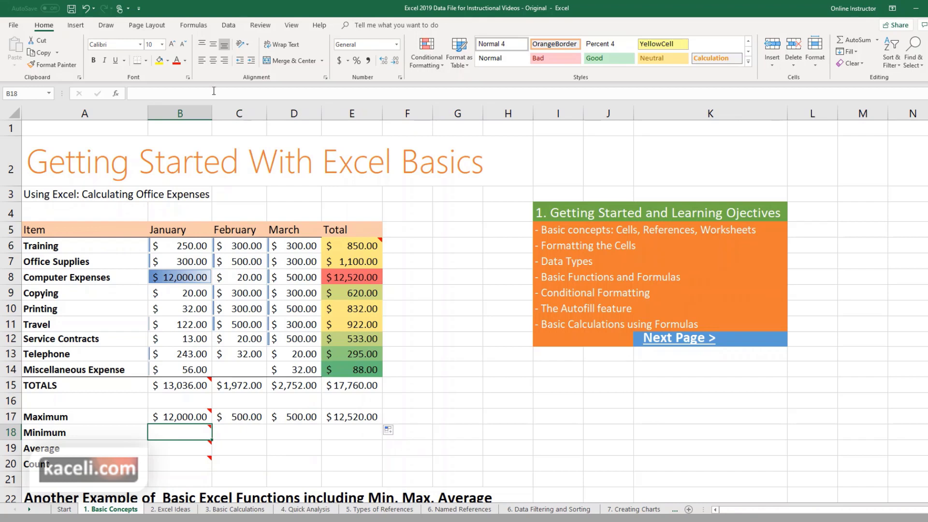
# Enter =MIN(B6:B14) in B18 for the January minimum.
pyautogui.click(877, 40)
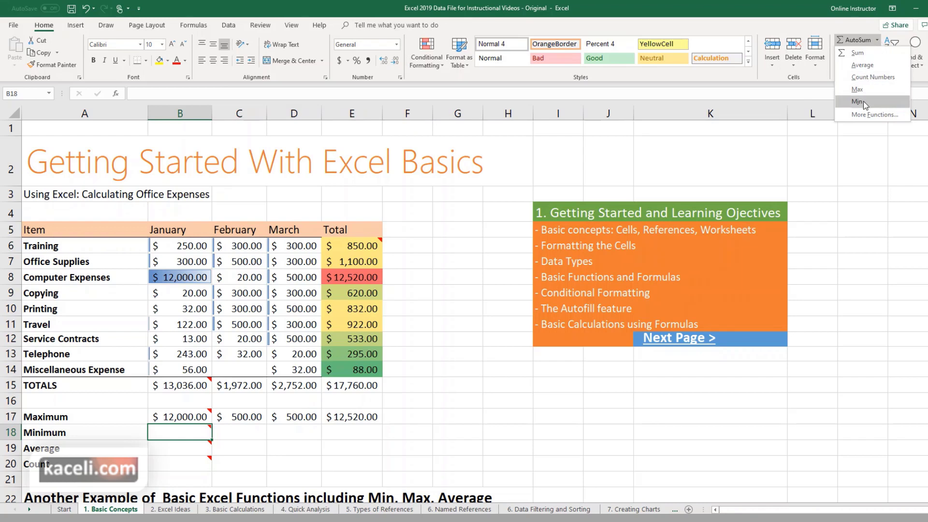
pyautogui.click(173, 434)
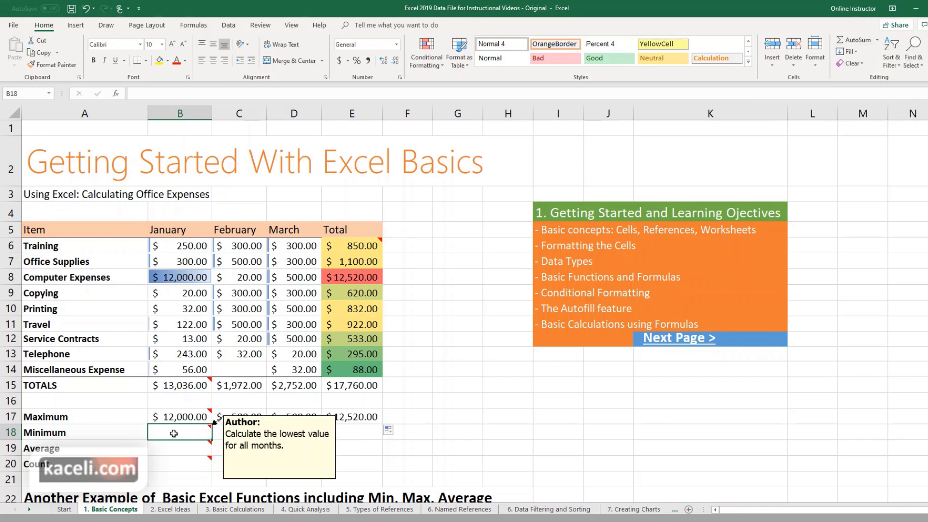
pyautogui.write('=')
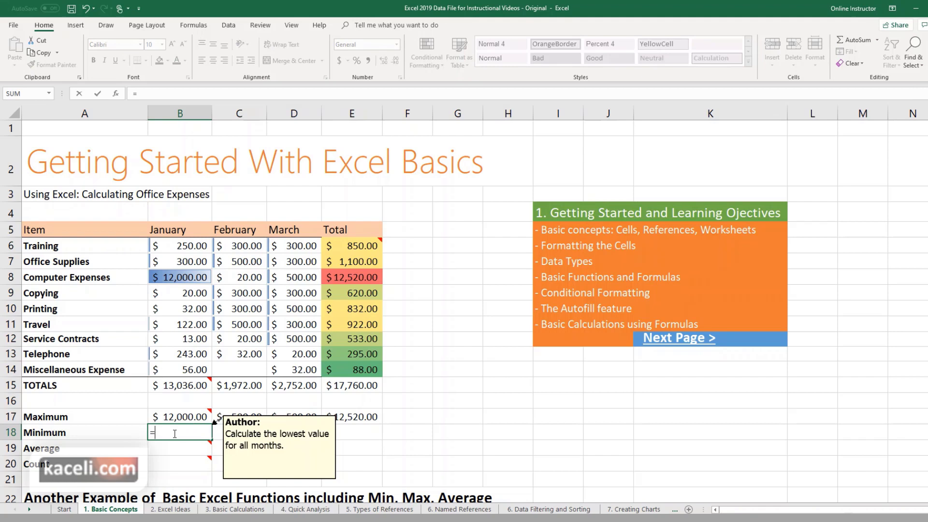
pyautogui.write('min')
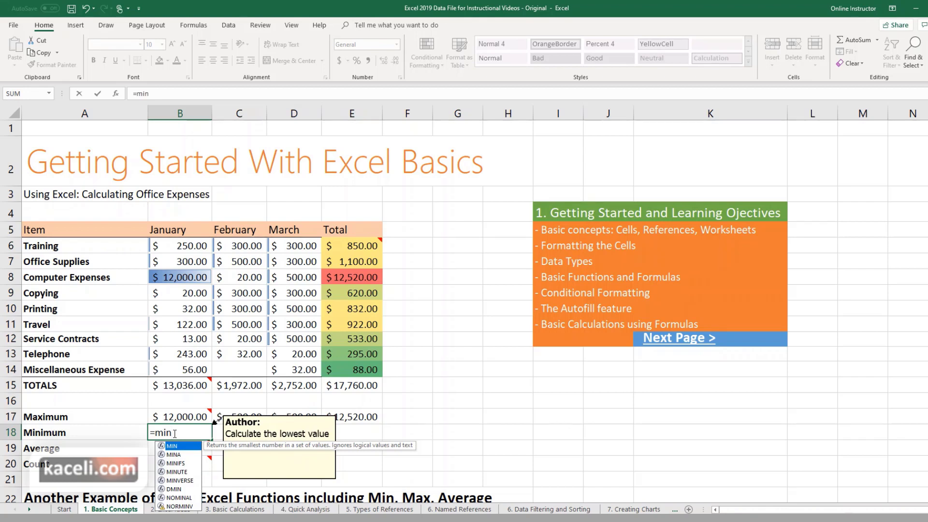
pyautogui.press('Tab')
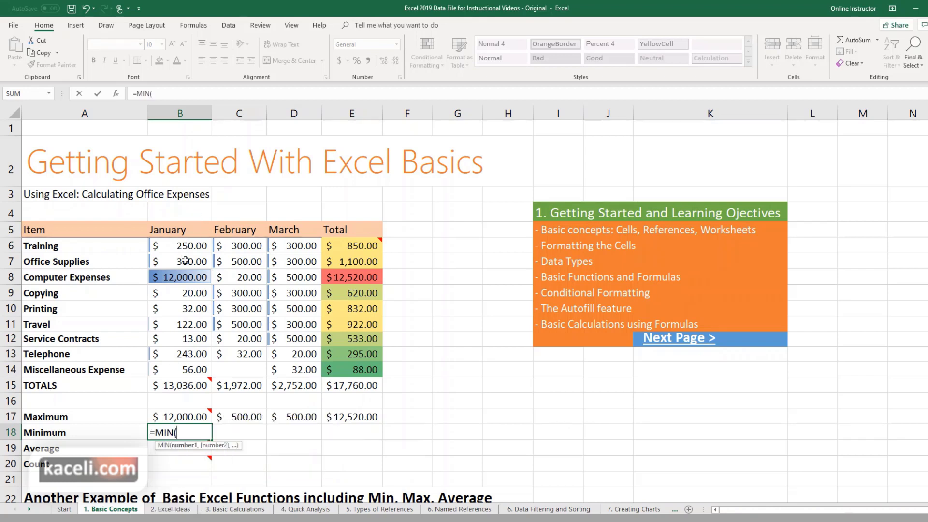
pyautogui.moveTo(191, 245); pyautogui.dragTo(202, 370)
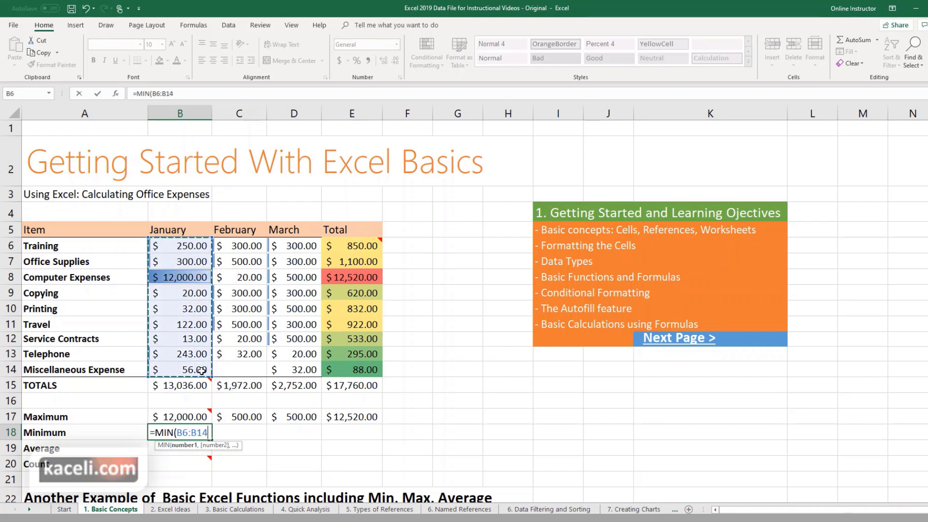
pyautogui.press('Return')
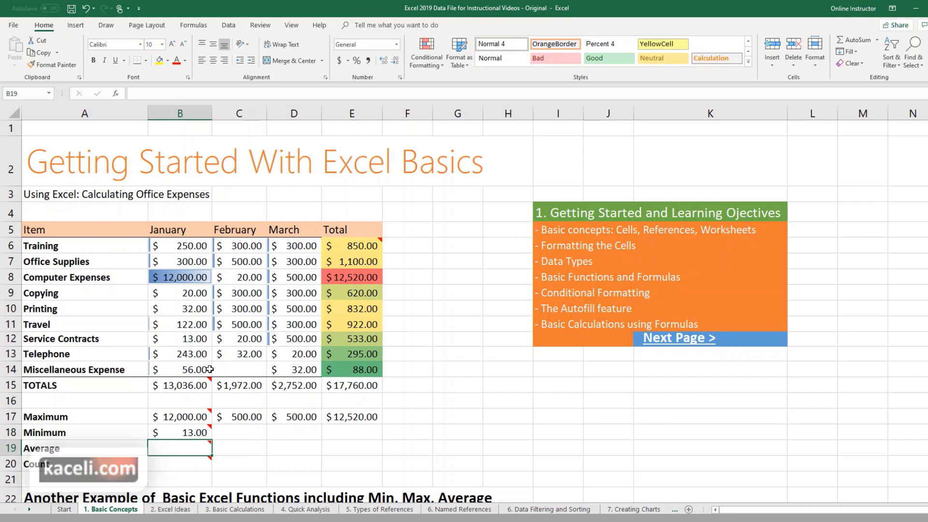
# Fill the MIN formula across to E18, giving $20.00, $20.00 and $88.00.
pyautogui.click(205, 433)
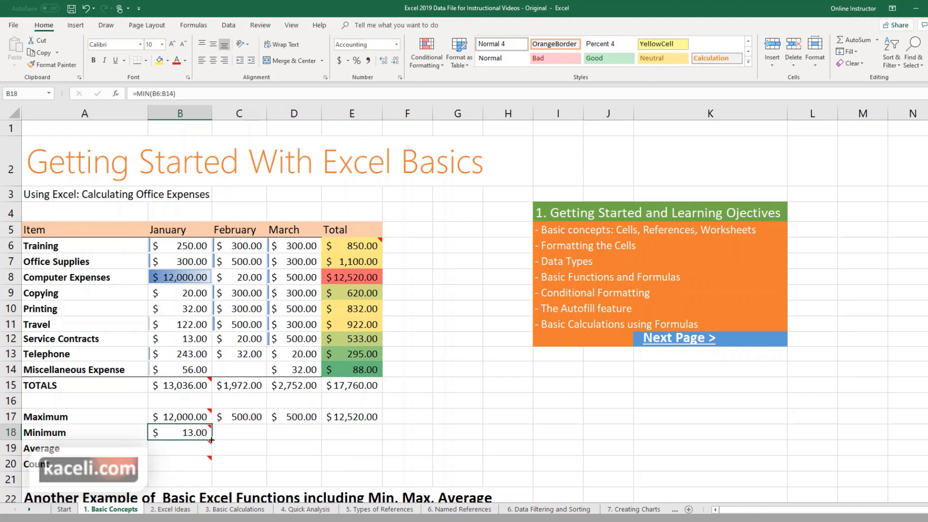
pyautogui.moveTo(211, 440); pyautogui.dragTo(356, 444)
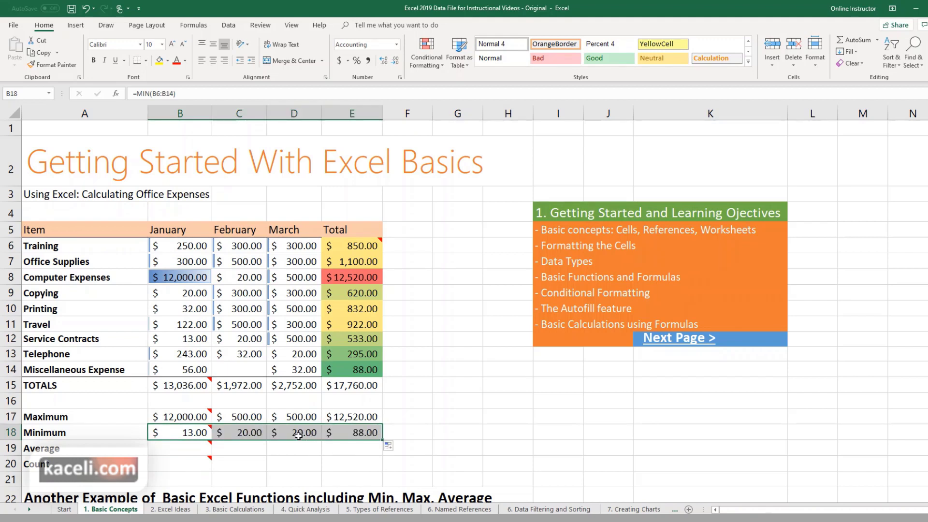
pyautogui.click(298, 435)
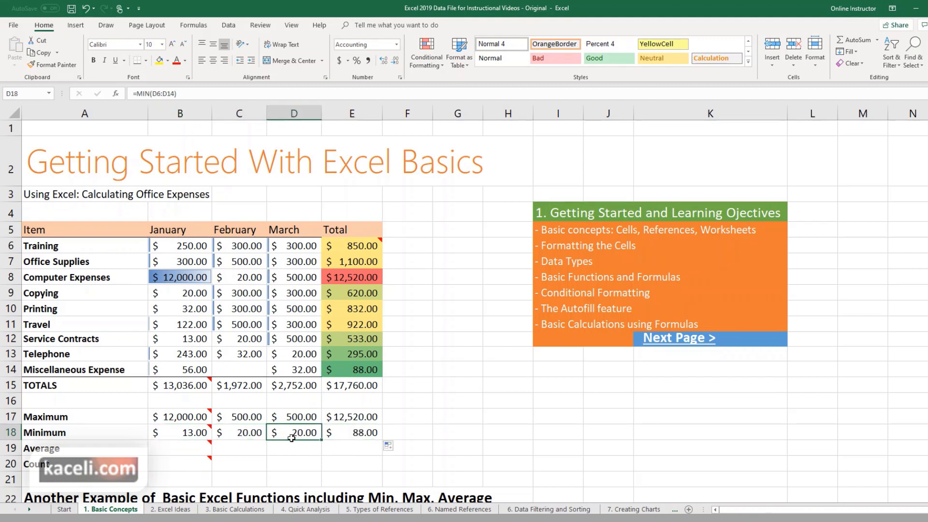
# Change January Service Contracts in B12 to 1, dropping the January minimum to $1.00.
pyautogui.click(195, 344)
pyautogui.write('1')
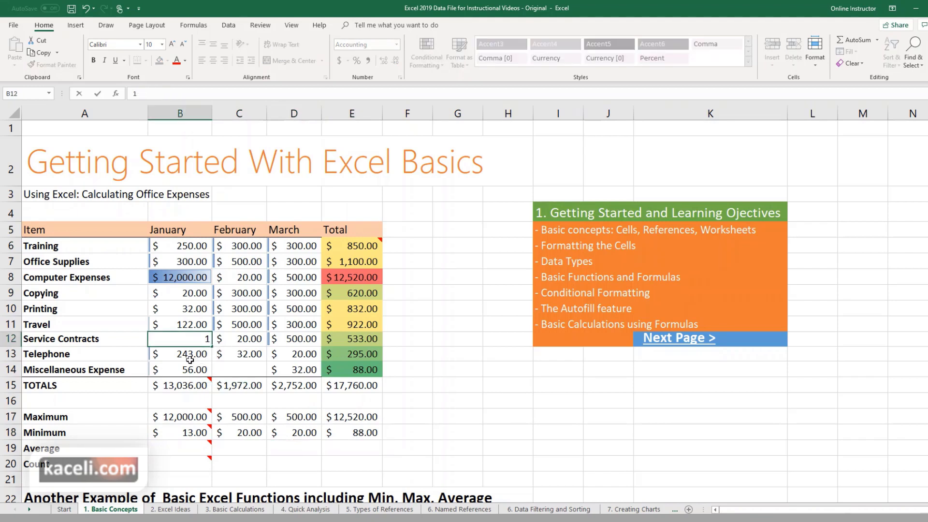
pyautogui.press('Return')
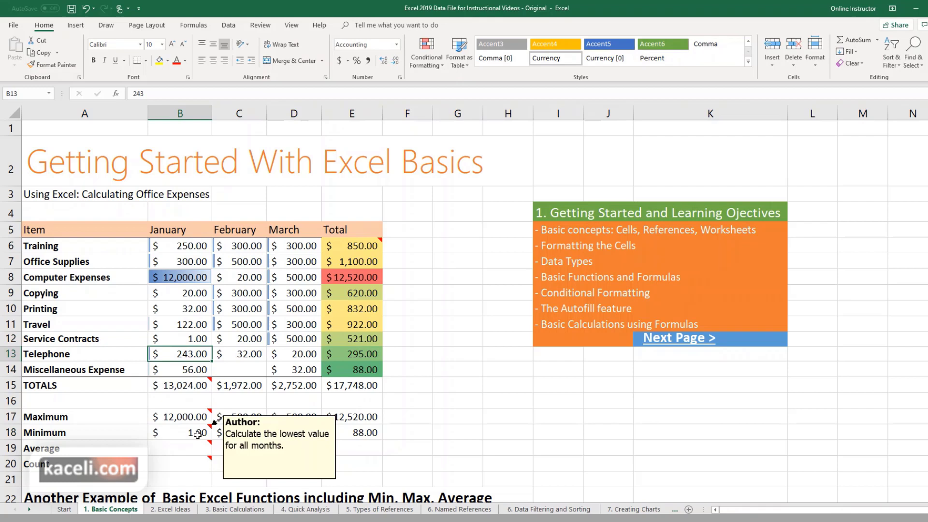
pyautogui.click(187, 452)
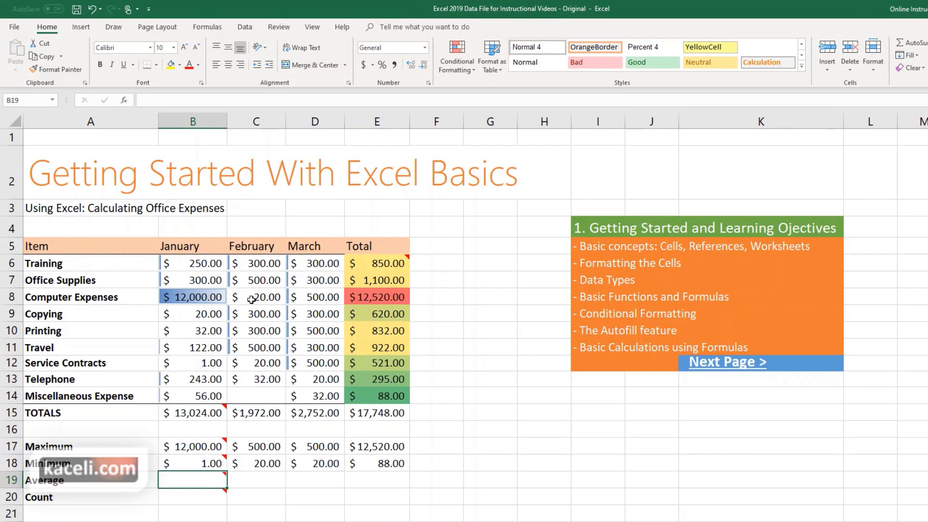
# Enter =AVERAGE(B6:B14) in B19, showing $1,447.11 for January.
pyautogui.write('=')
pyautogui.write('ab')
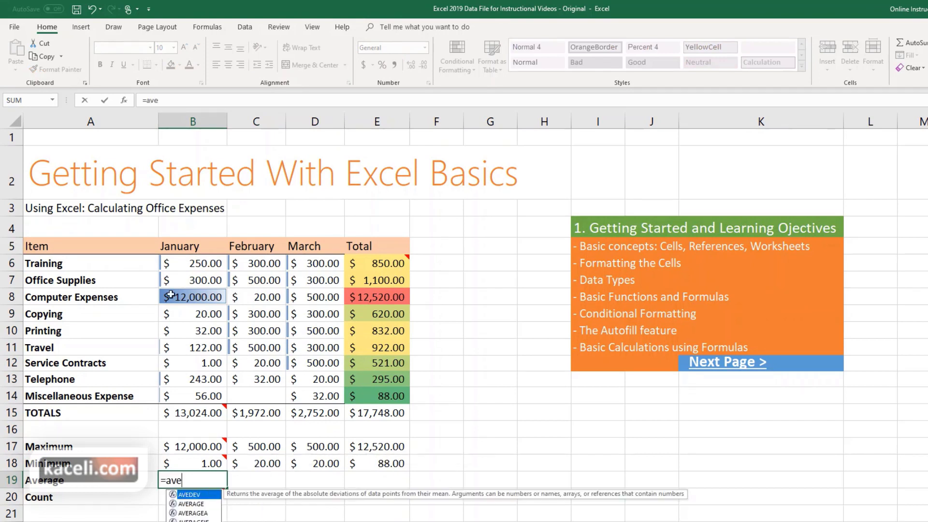
pyautogui.click(191, 505)
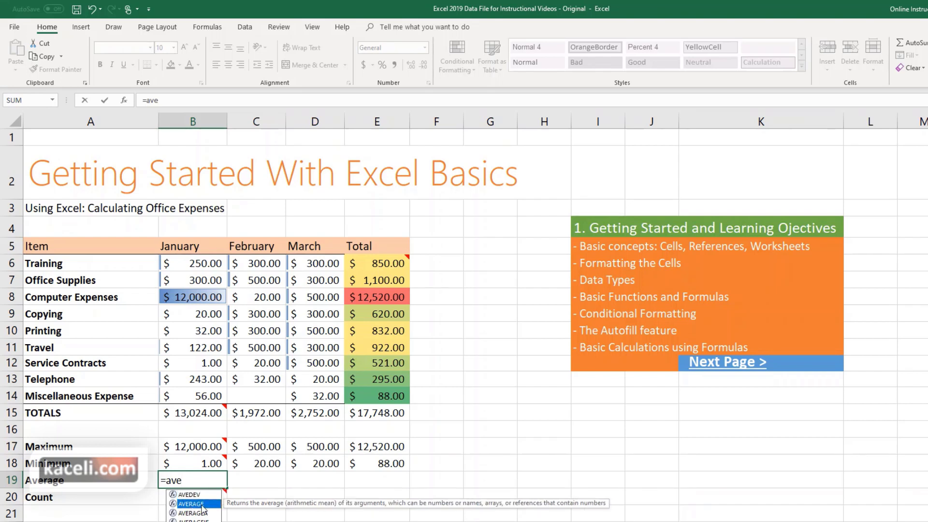
pyautogui.doubleClick(202, 506)
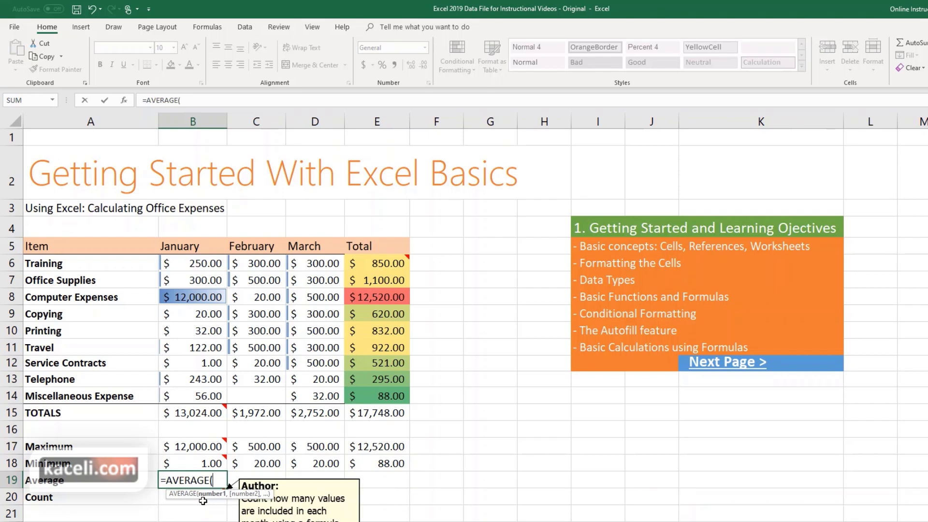
pyautogui.moveTo(194, 264); pyautogui.dragTo(219, 393)
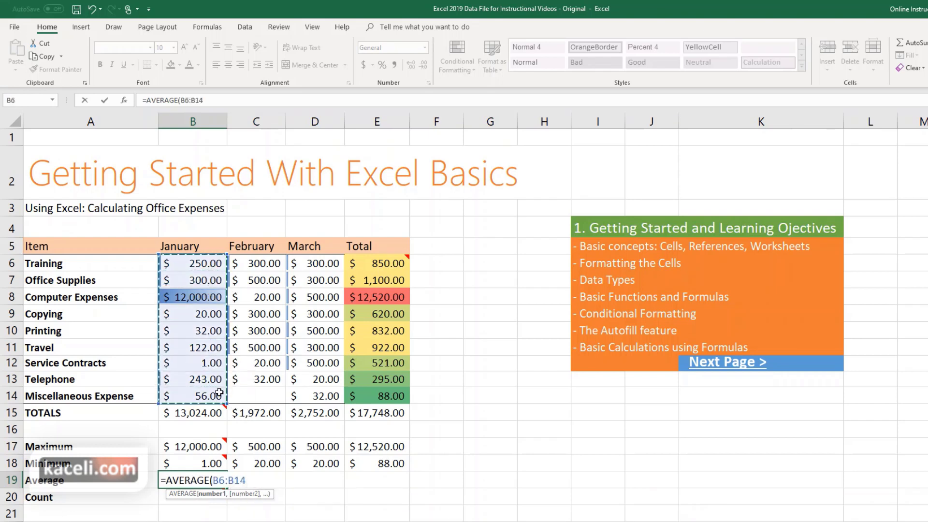
pyautogui.press('Return')
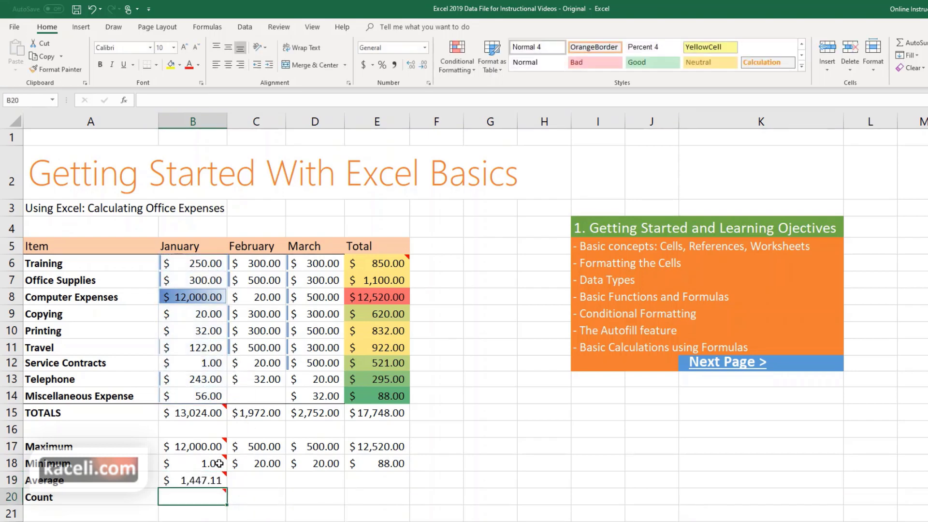
pyautogui.click(208, 479)
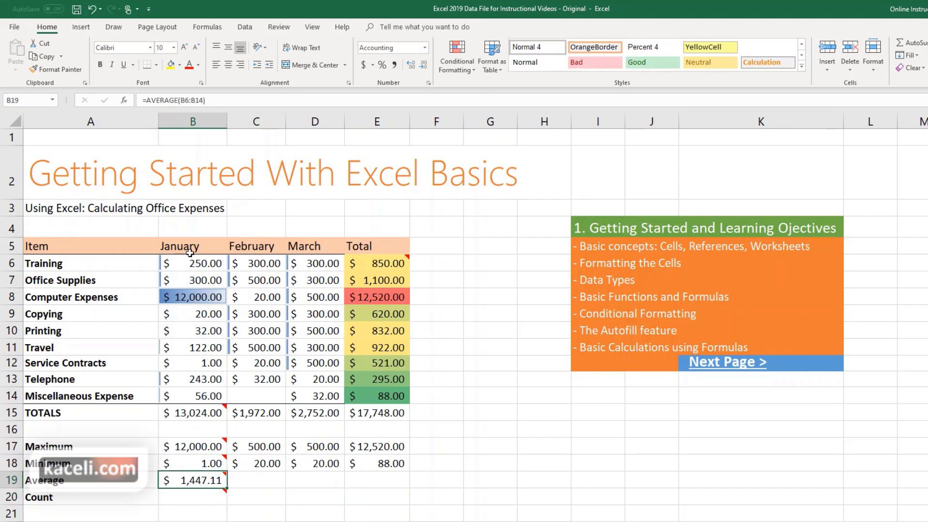
# Select the January and February amounts to compare how many values each holds.
pyautogui.moveTo(227, 488); pyautogui.dragTo(387, 481)
pyautogui.scroll(-1, 280, 455)
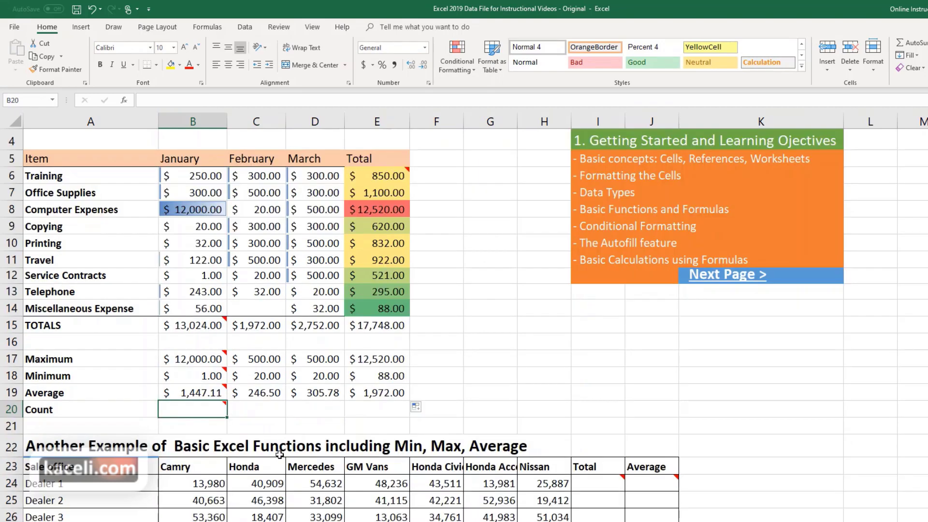
pyautogui.moveTo(213, 182); pyautogui.dragTo(205, 304)
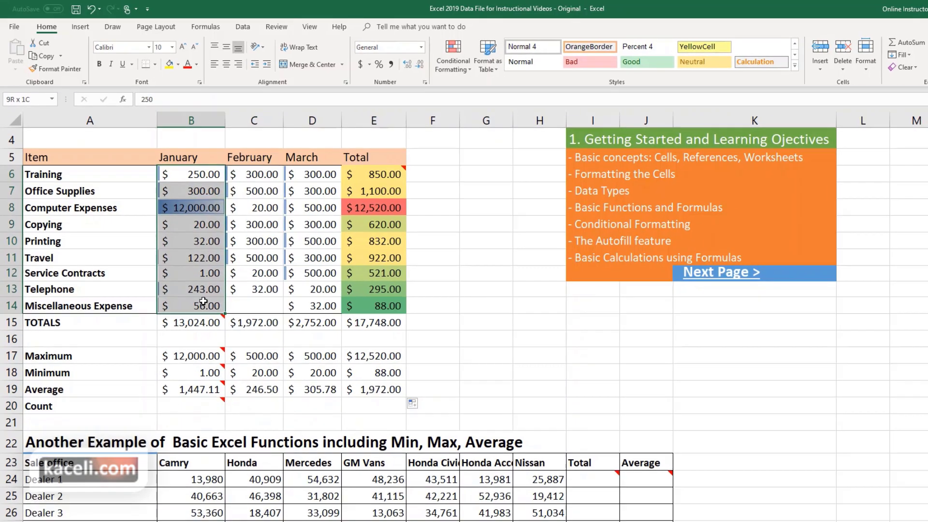
pyautogui.moveTo(254, 174); pyautogui.dragTo(254, 305)
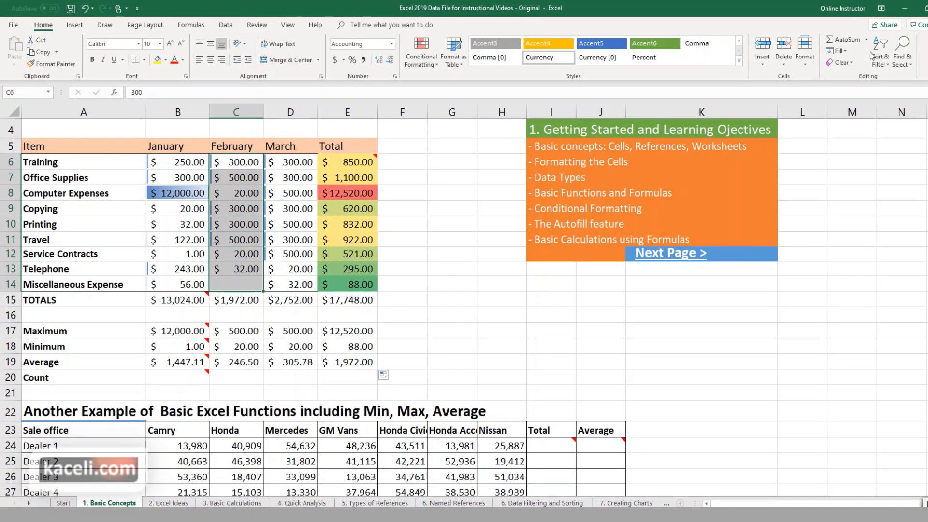
pyautogui.click(927, 50)
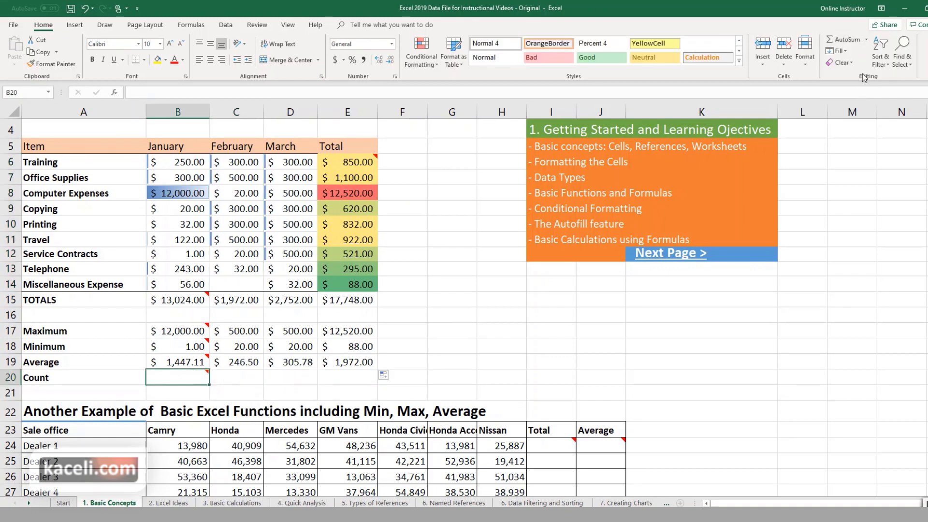
# Insert Count Numbers in B20 and fill to E20, giving 9, 8, 9 and 9.
pyautogui.click(867, 39)
pyautogui.click(849, 77)
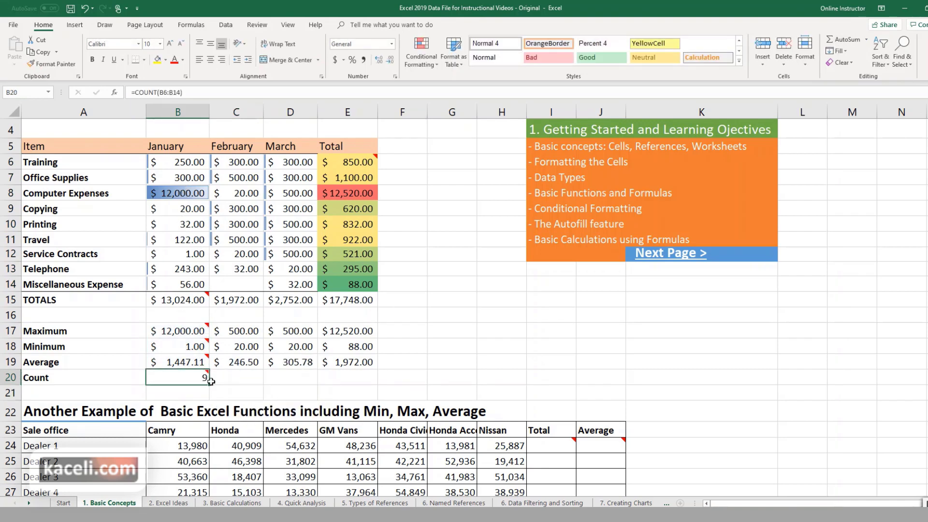
pyautogui.moveTo(208, 382); pyautogui.dragTo(340, 383)
pyautogui.click(247, 377)
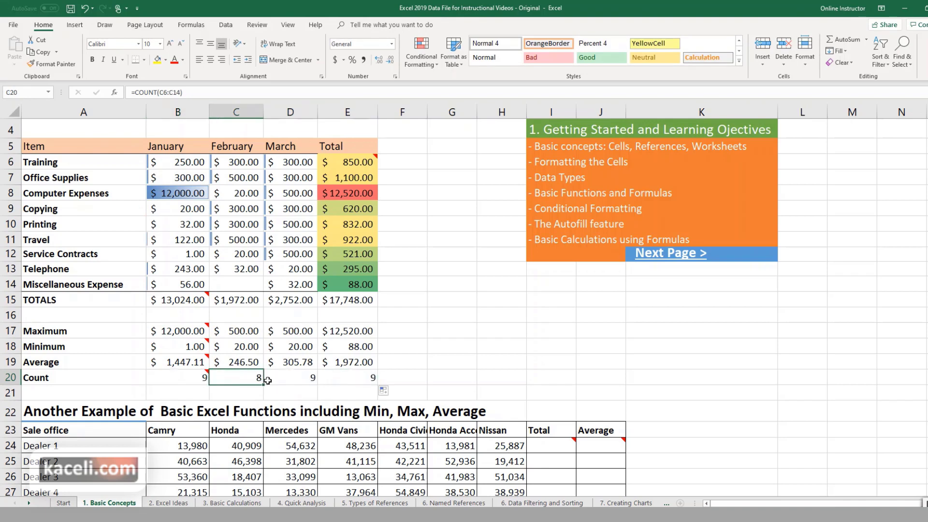
pyautogui.click(247, 283)
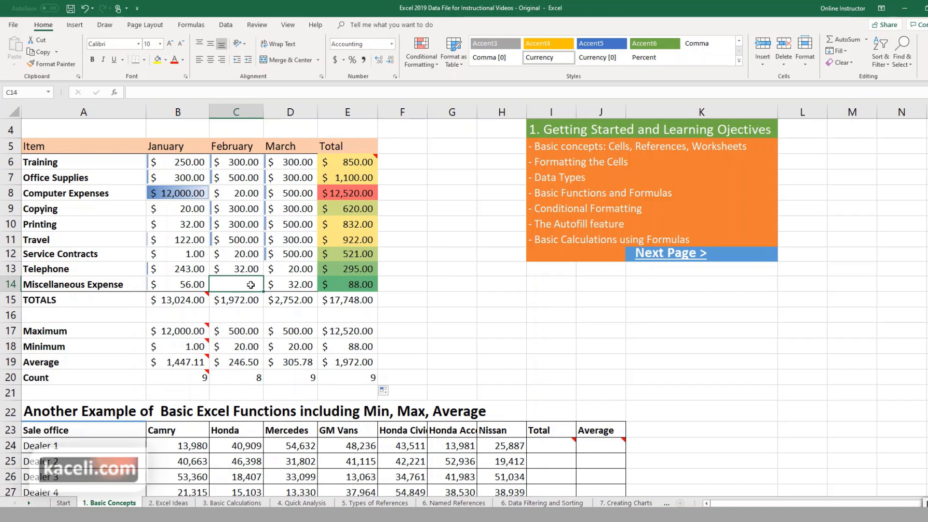
pyautogui.click(358, 373)
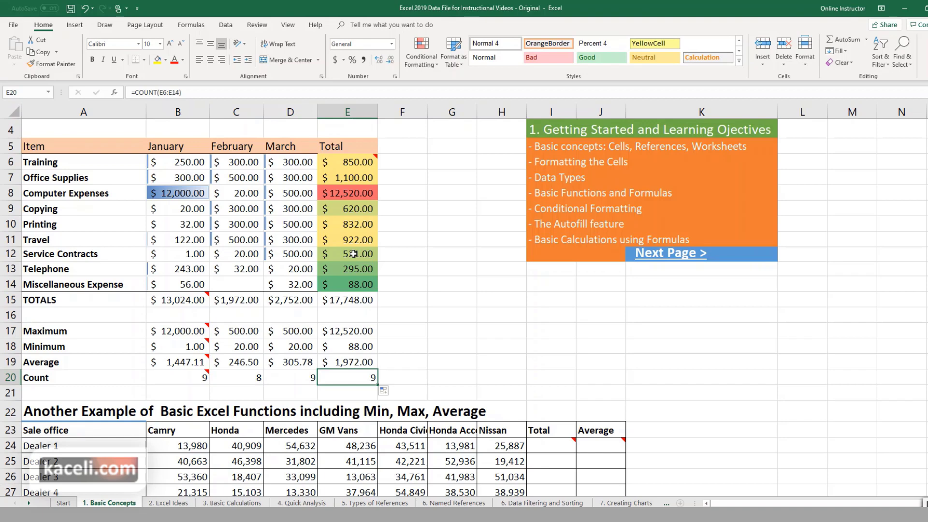
# Inspect Dealer 1's sales values in the dealer table.
pyautogui.scroll(-3, 354, 254)
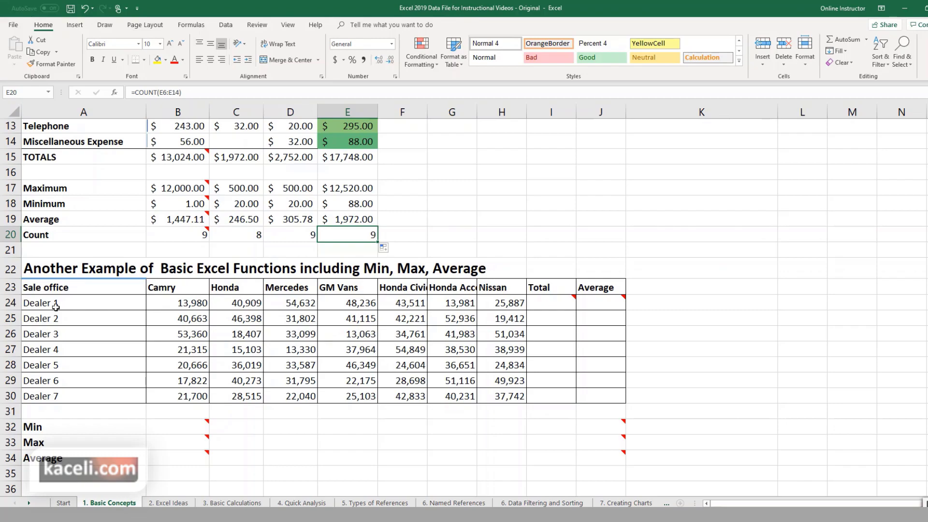
pyautogui.click(184, 309)
pyautogui.click(248, 303)
pyautogui.click(310, 304)
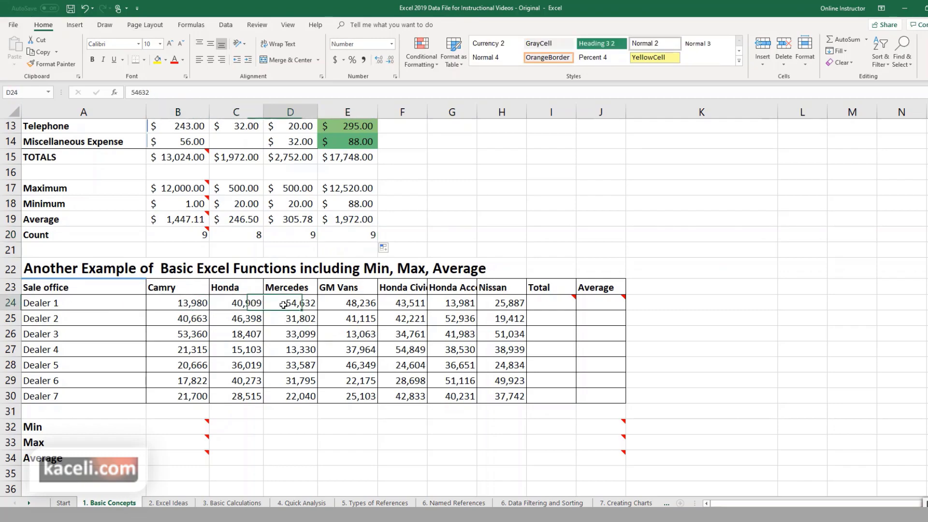
pyautogui.click(340, 305)
# Enter =SUM(B24:H24) in I24 and fill it down to I30 for all seven dealers.
pyautogui.click(609, 342)
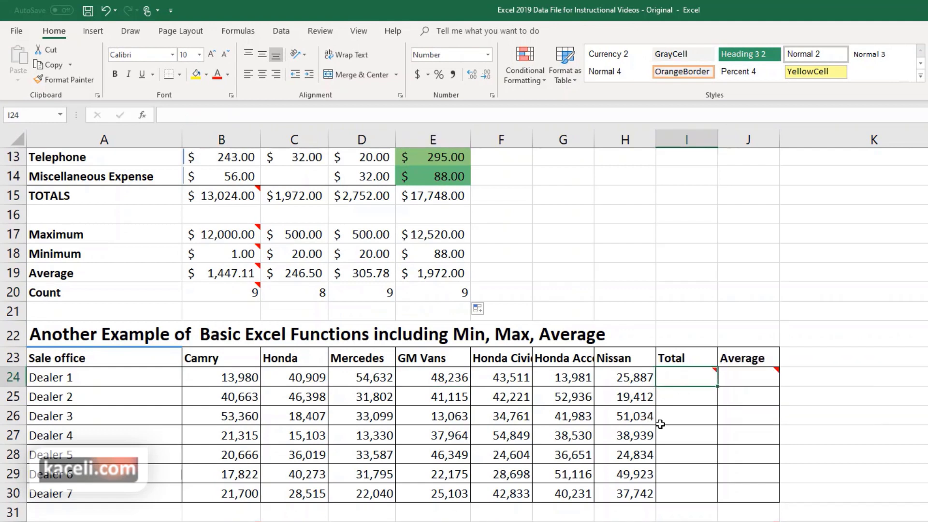
pyautogui.write('=')
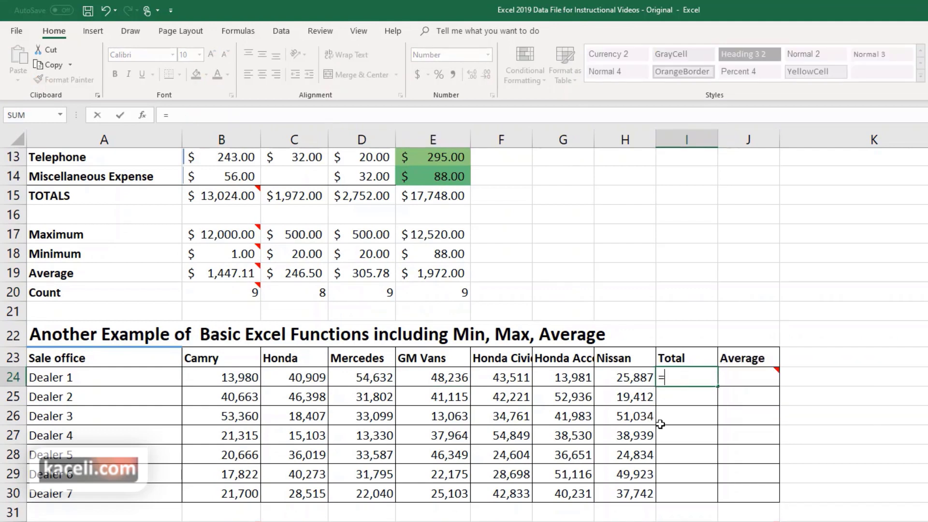
pyautogui.write('sum')
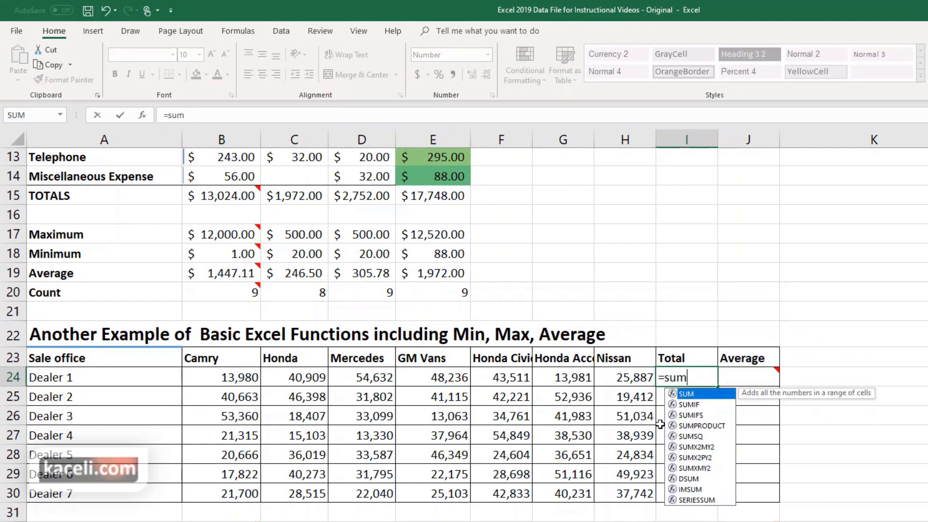
pyautogui.press('Tab')
pyautogui.moveTo(231, 379); pyautogui.dragTo(624, 379)
pyautogui.hotkey('ctrl', 'Return')
pyautogui.moveTo(718, 385); pyautogui.dragTo(715, 498)
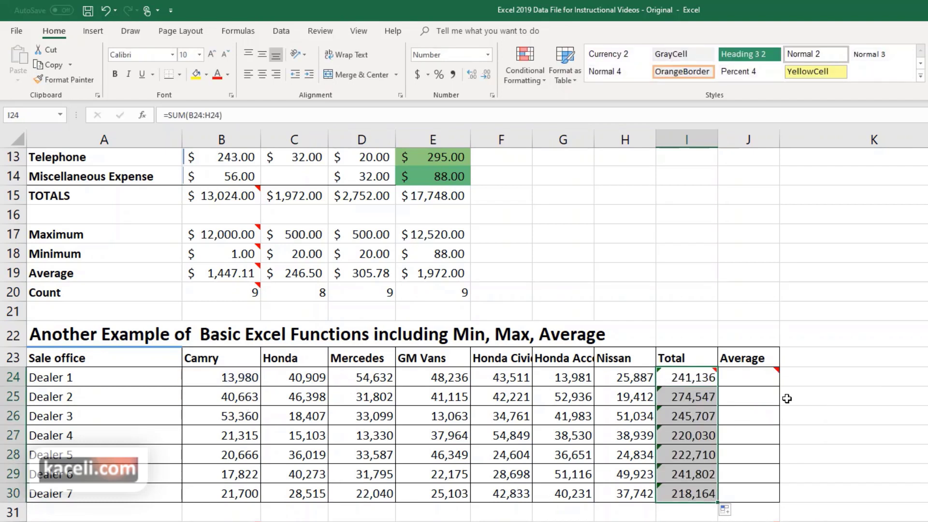
pyautogui.click(748, 387)
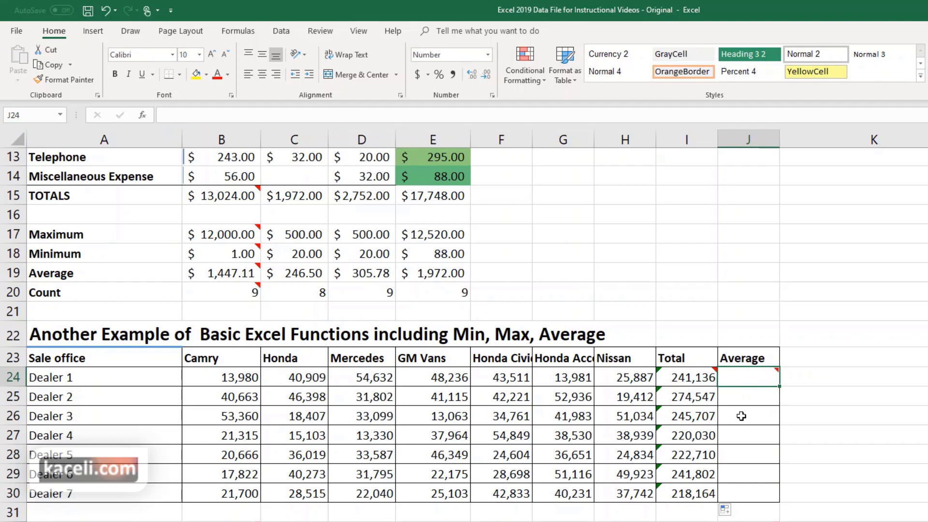